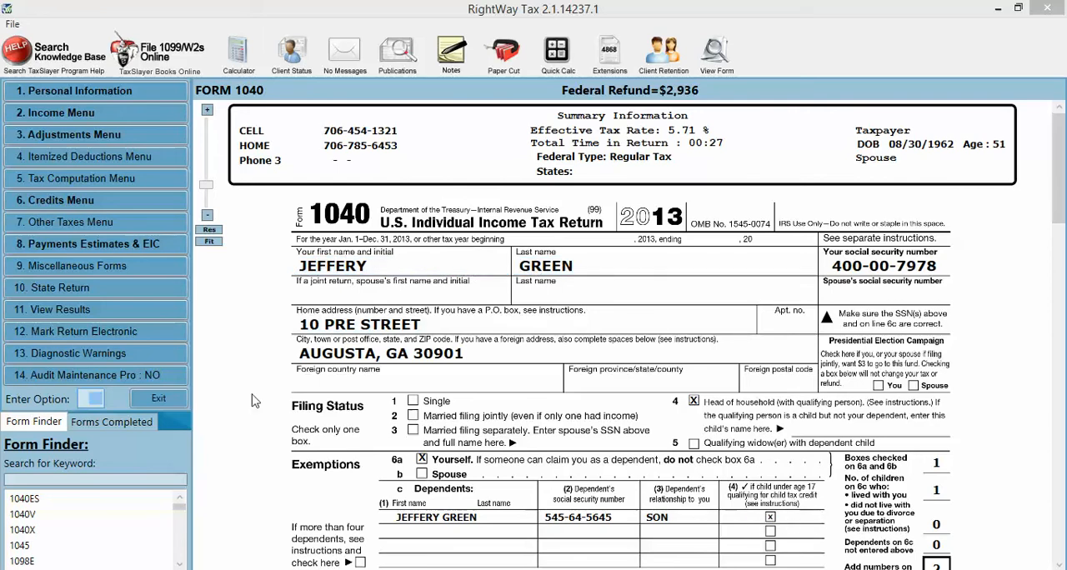
# - Open the W-2 list from the line 7 wages on Form 1040, start a blank W-2 and leave it without saving
pyautogui.scroll(-5, 254, 407)
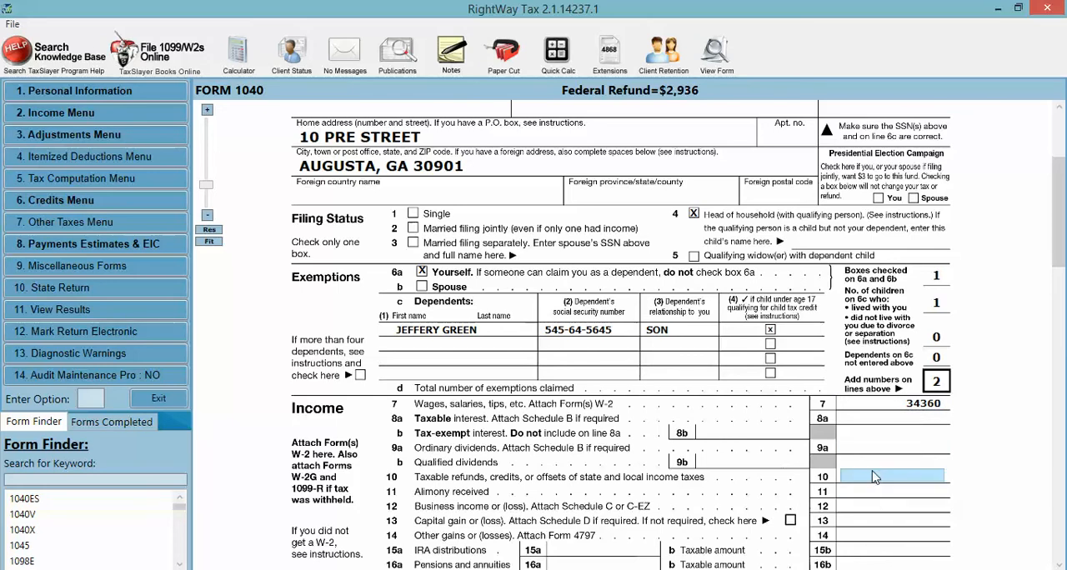
pyautogui.scroll(4, 873, 481)
pyautogui.scroll(-3, 874, 477)
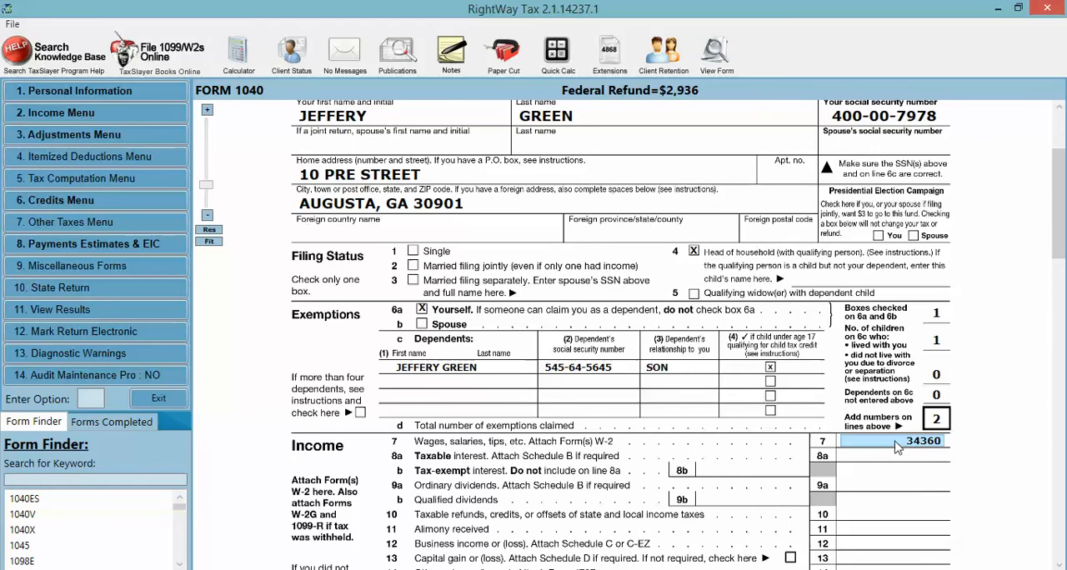
pyautogui.click(899, 448)
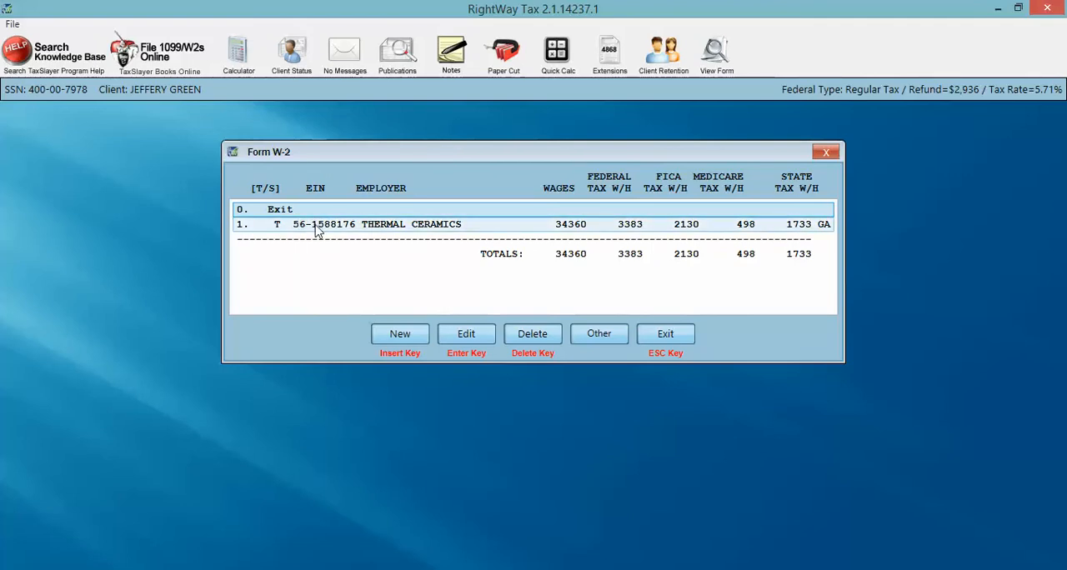
pyautogui.click(400, 335)
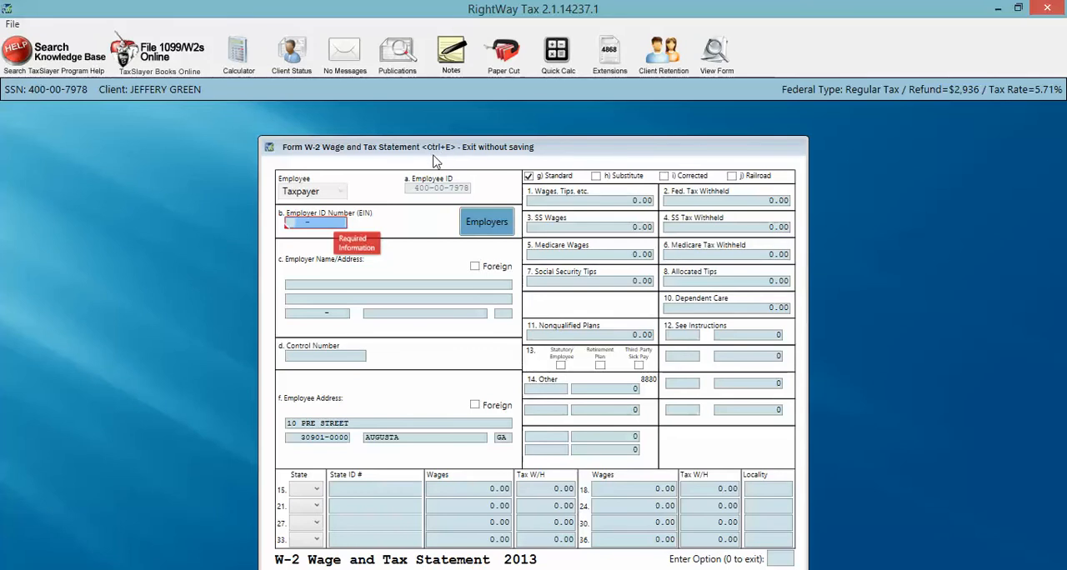
pyautogui.hotkey('ctrl', 'e')
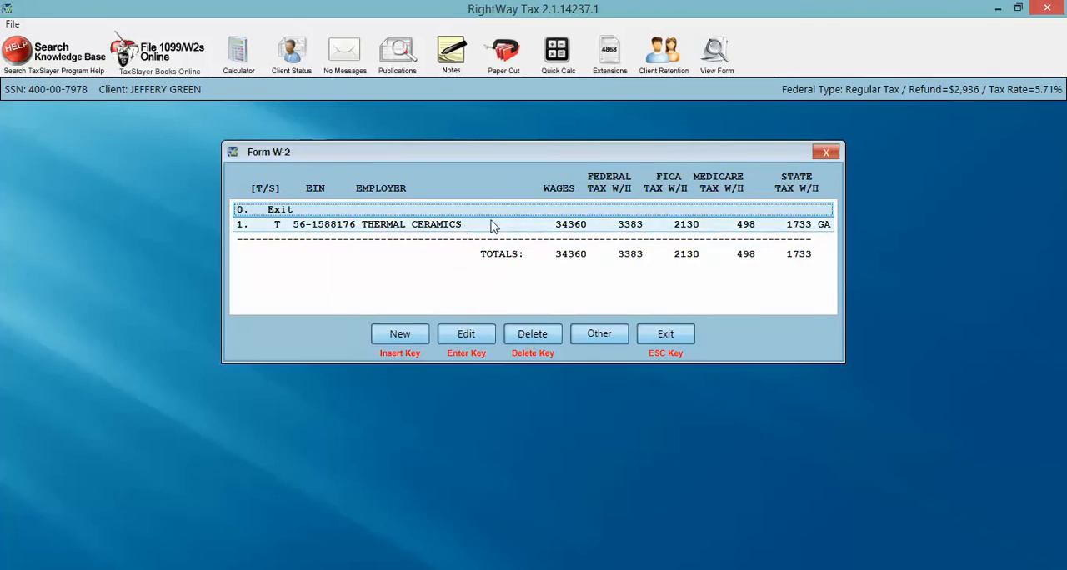
# - View the other compensation options for Form W-2 and return to Form 1040
pyautogui.click(595, 334)
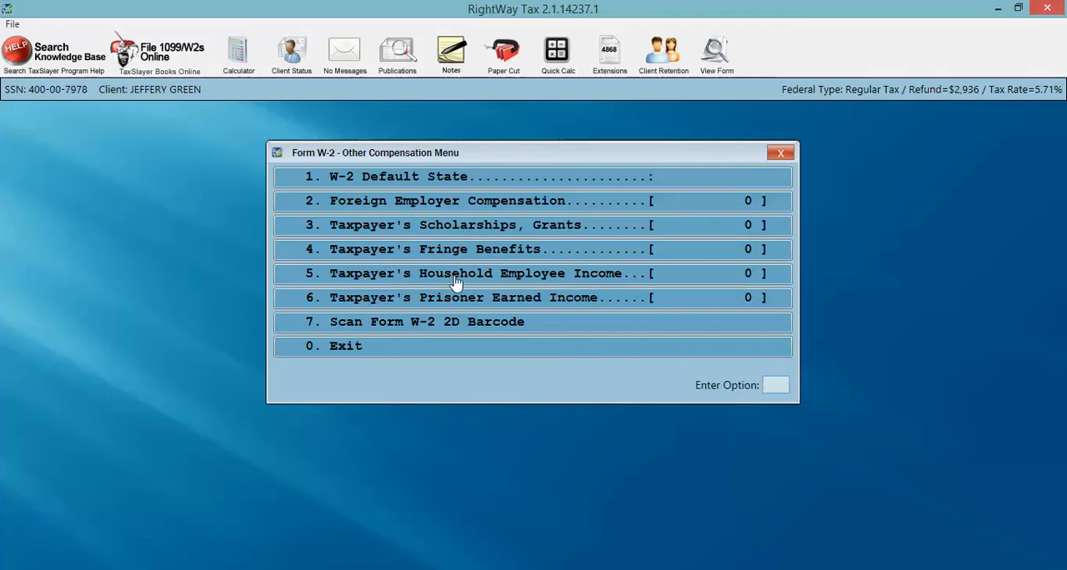
pyautogui.click(348, 354)
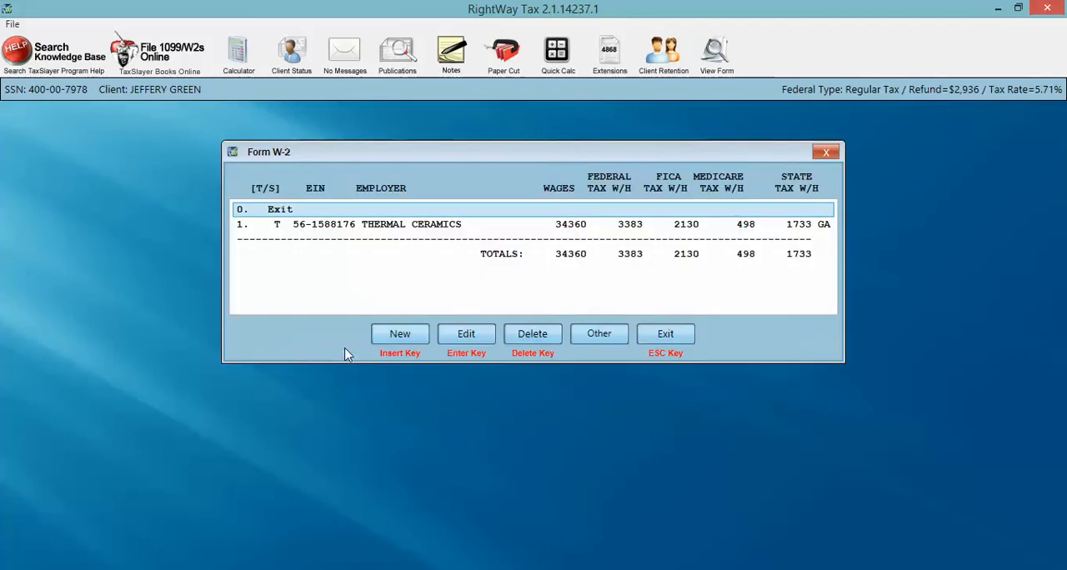
pyautogui.click(660, 333)
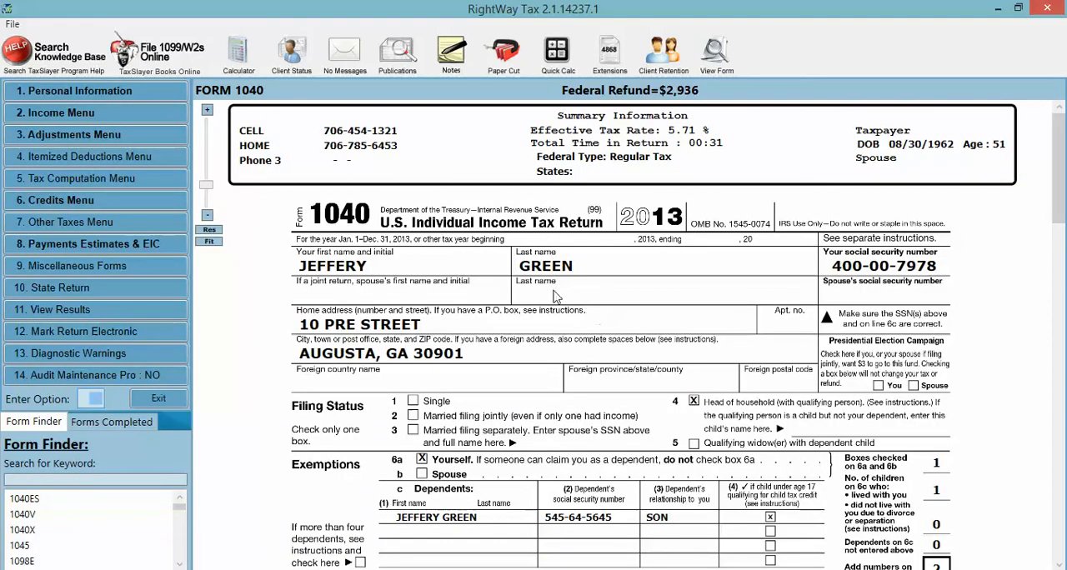
# - Review the Income lines on Form 1040 and the Income Menu entries, and return to the form
pyautogui.scroll(-2, 477, 277)
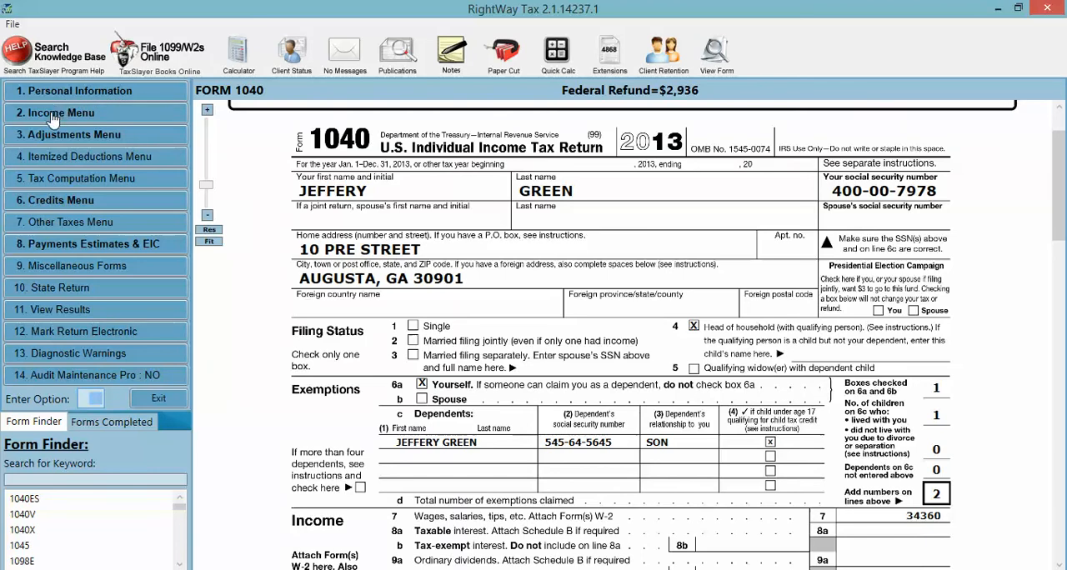
pyautogui.scroll(-5, 261, 342)
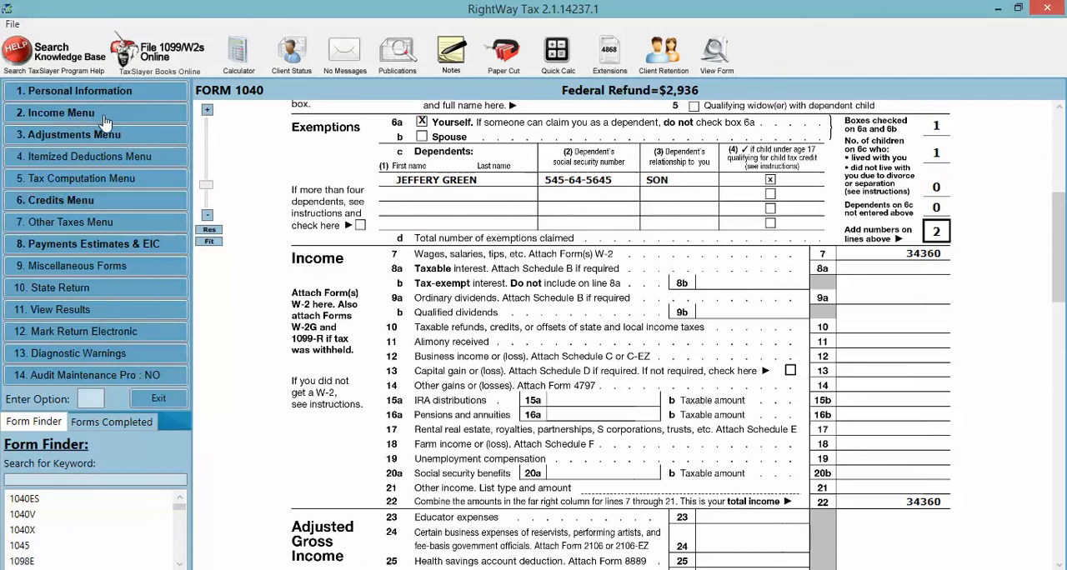
pyautogui.click(66, 117)
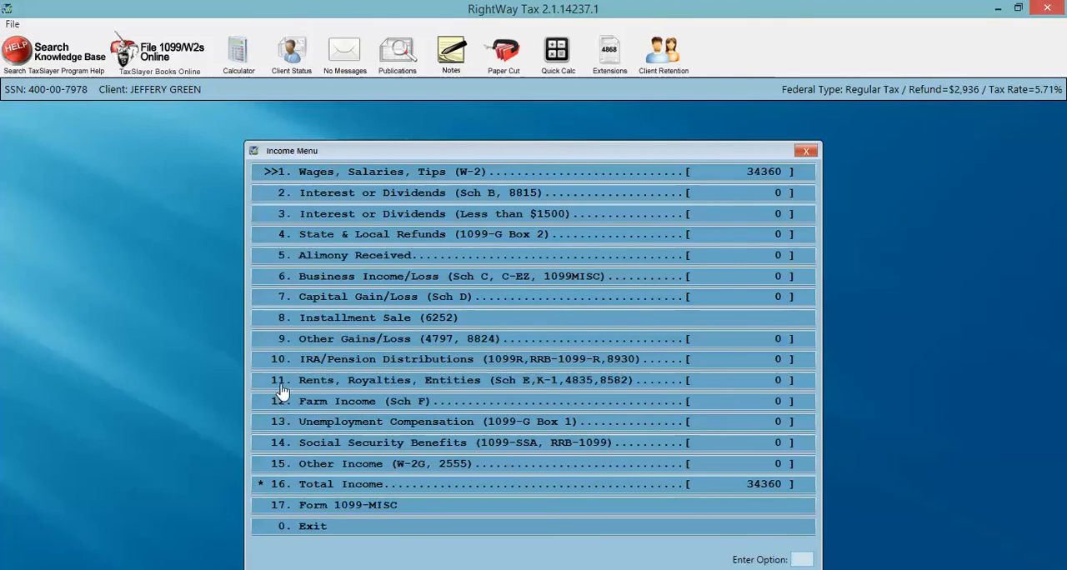
pyautogui.click(318, 529)
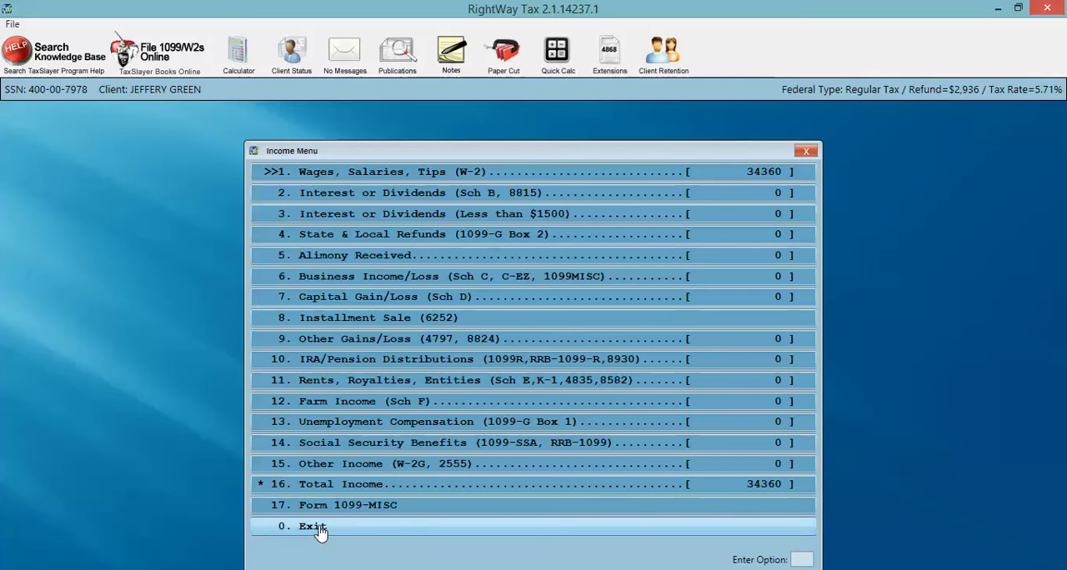
pyautogui.click(318, 528)
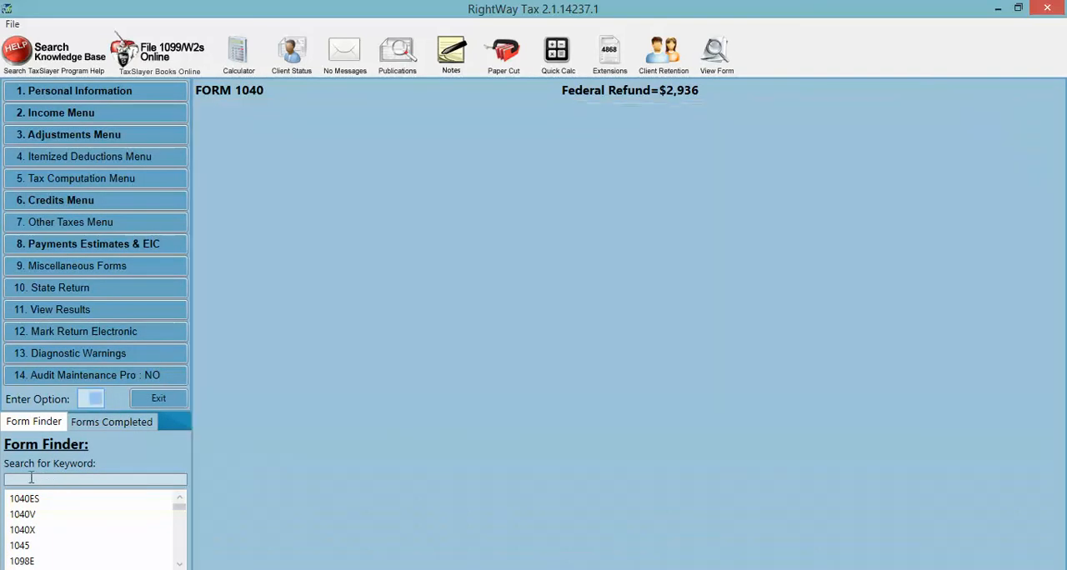
# - Search the Form Finder for form 2441
pyautogui.click(31, 477)
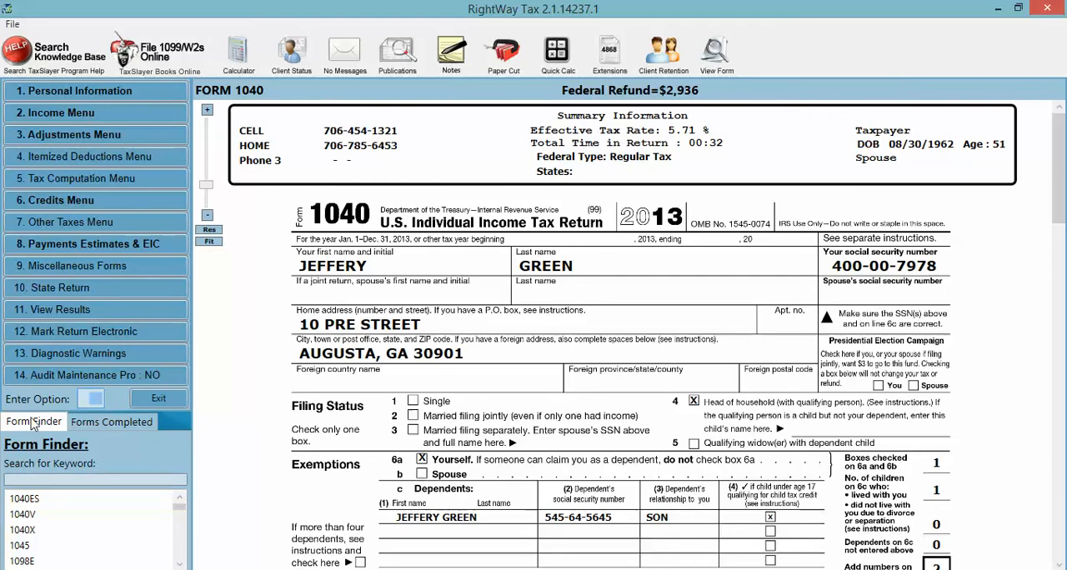
pyautogui.click(15, 477)
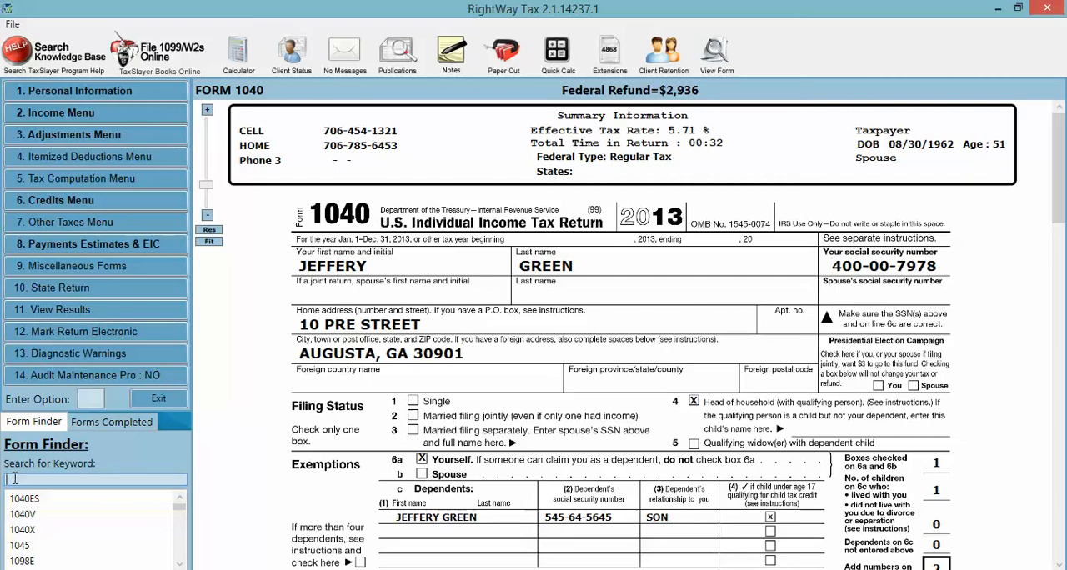
pyautogui.write('2441')
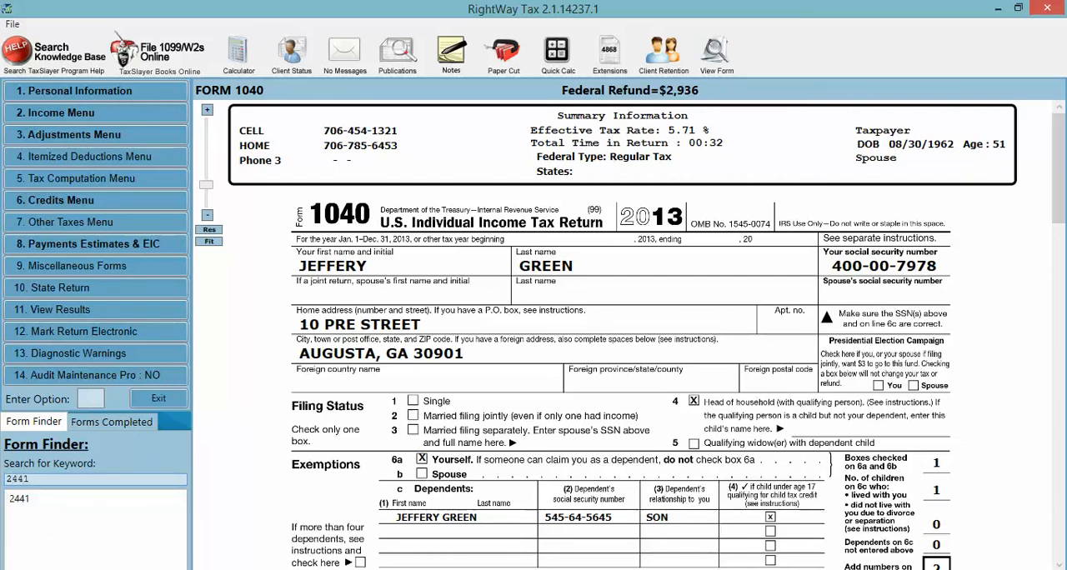
# - Replace the Form Finder search with the keyword DEPE and clear it again
pyautogui.press('BackSpace')
pyautogui.press('BackSpace')
pyautogui.press('BackSpace')
pyautogui.press('BackSpace')
pyautogui.write('DEPE')
pyautogui.press('BackSpace')
pyautogui.press('BackSpace')
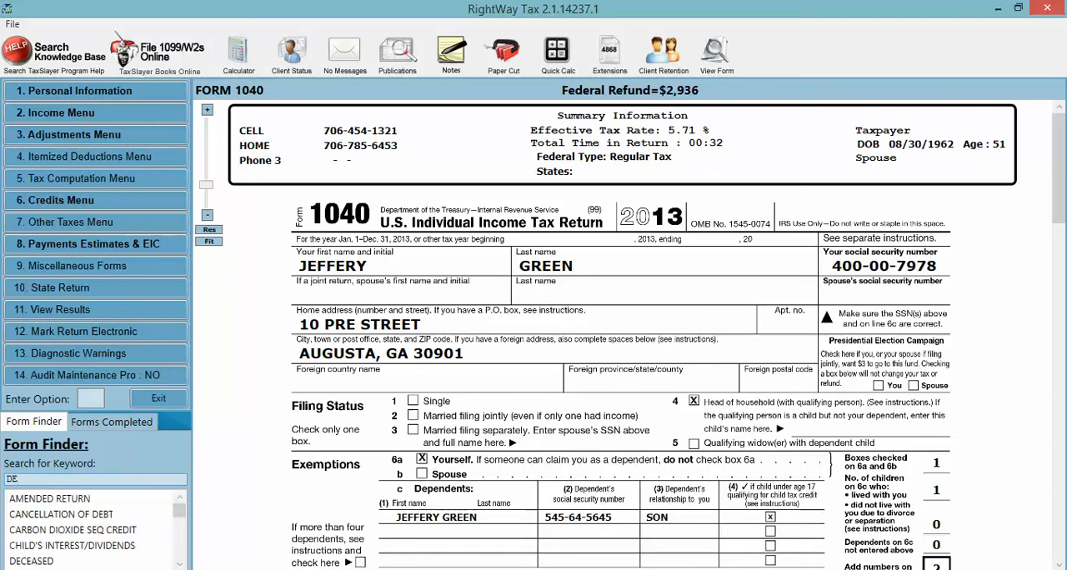
pyautogui.press('BackSpace')
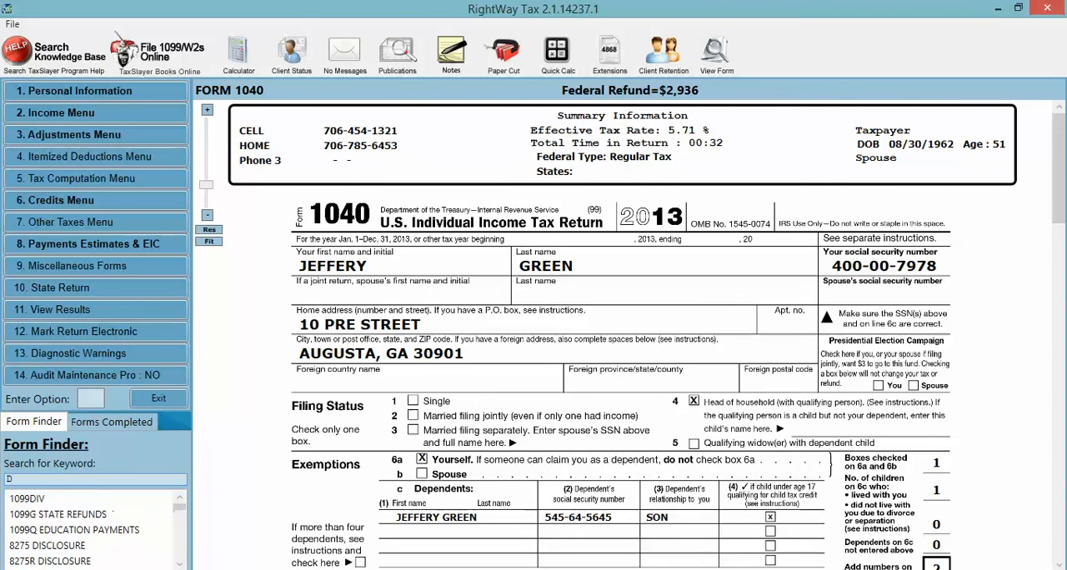
pyautogui.press('BackSpace')
# - Search the Form Finder for the keyword CHI and clear the search to restore the full form list
pyautogui.write('CHI')
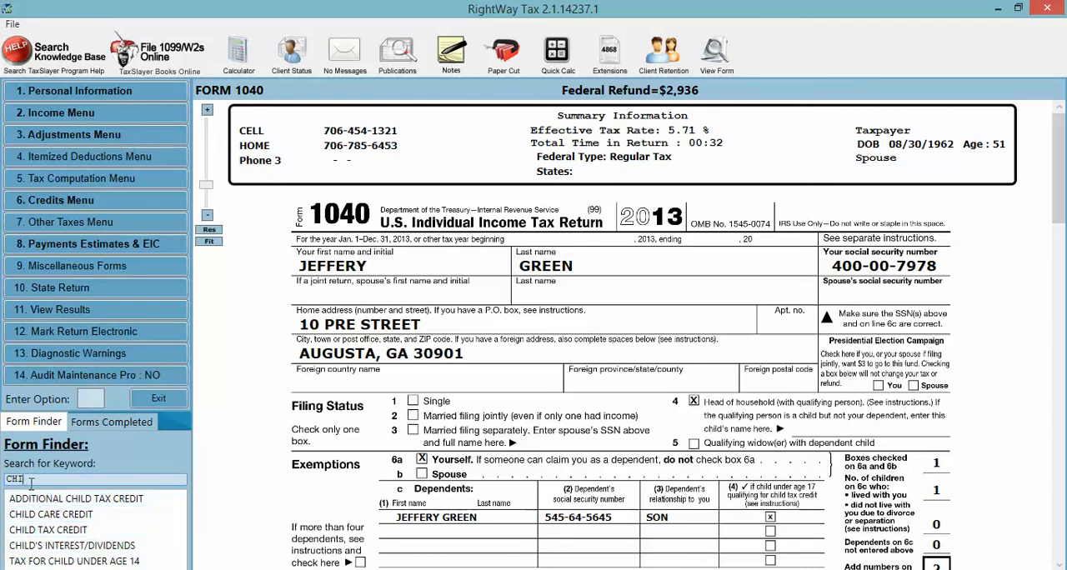
pyautogui.press('BackSpace')
pyautogui.press('BackSpace')
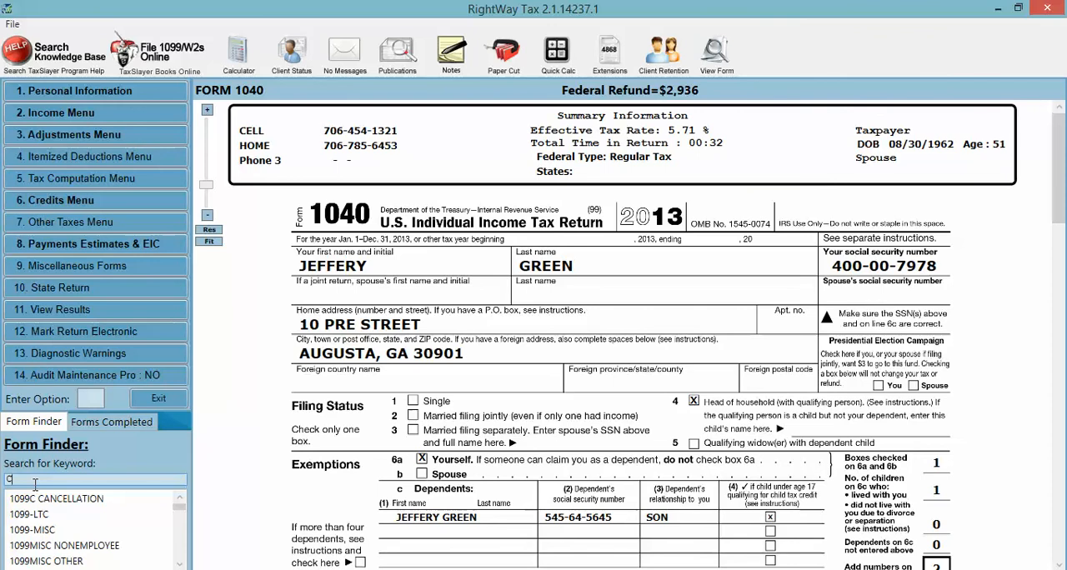
pyautogui.press('BackSpace')
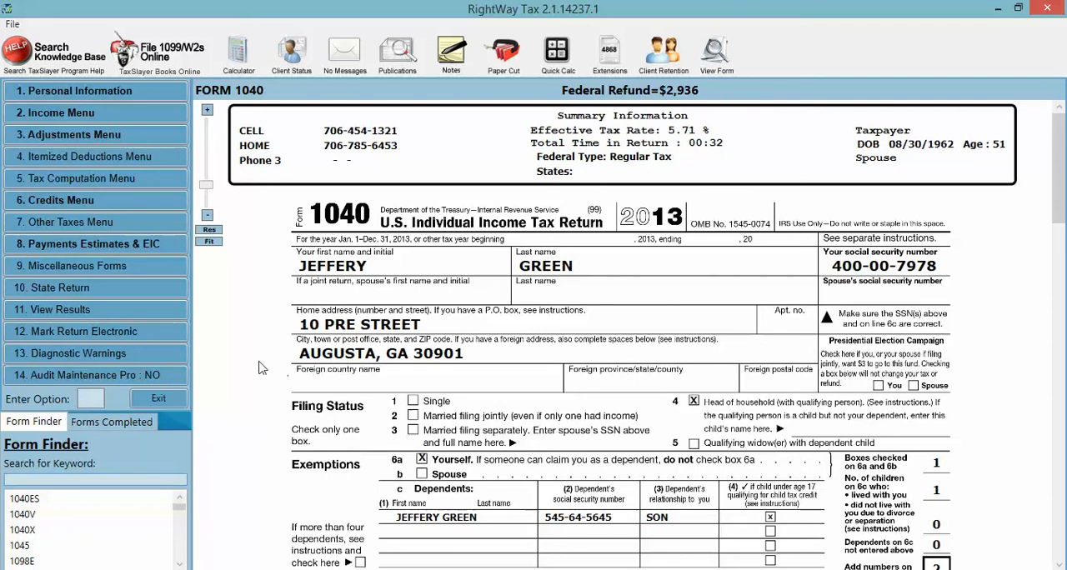
# - Look over Form 1040 down to Adjusted Gross Income, and check the Income Menu again before returning to the form
pyautogui.scroll(-3, 258, 368)
pyautogui.scroll(-4, 255, 372)
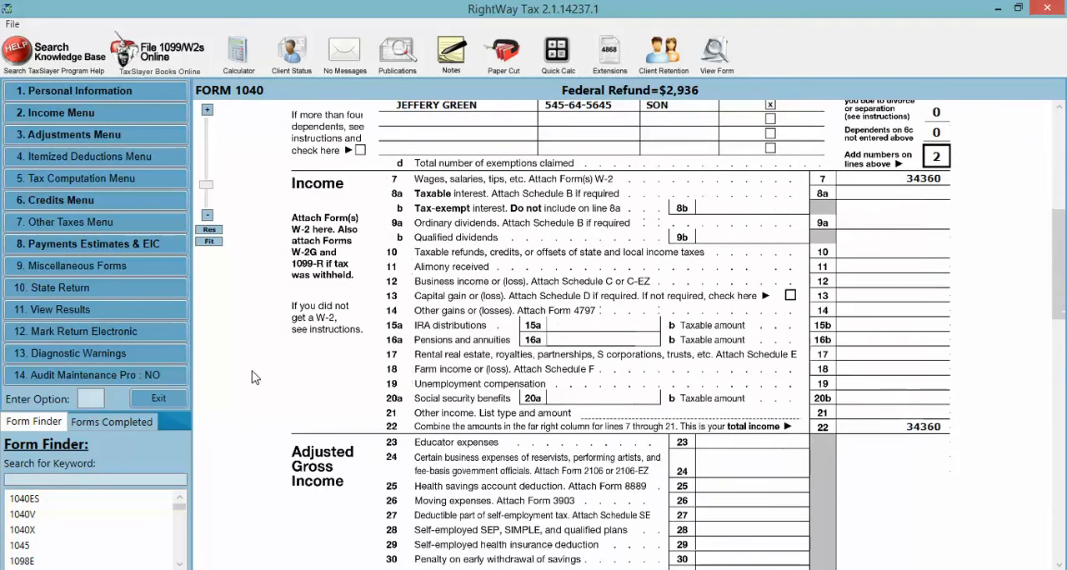
pyautogui.scroll(7, 254, 378)
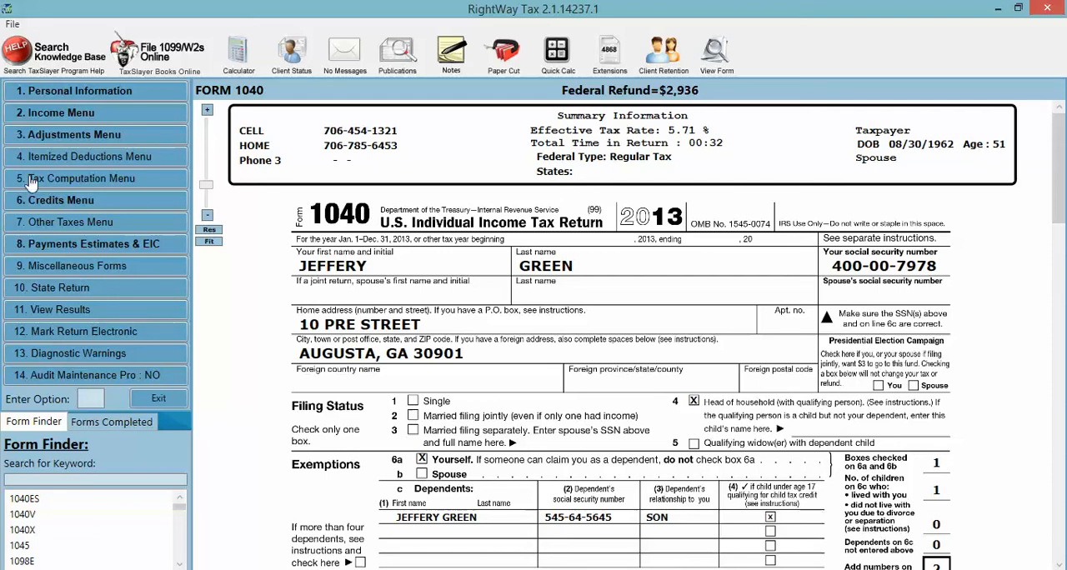
pyautogui.click(44, 116)
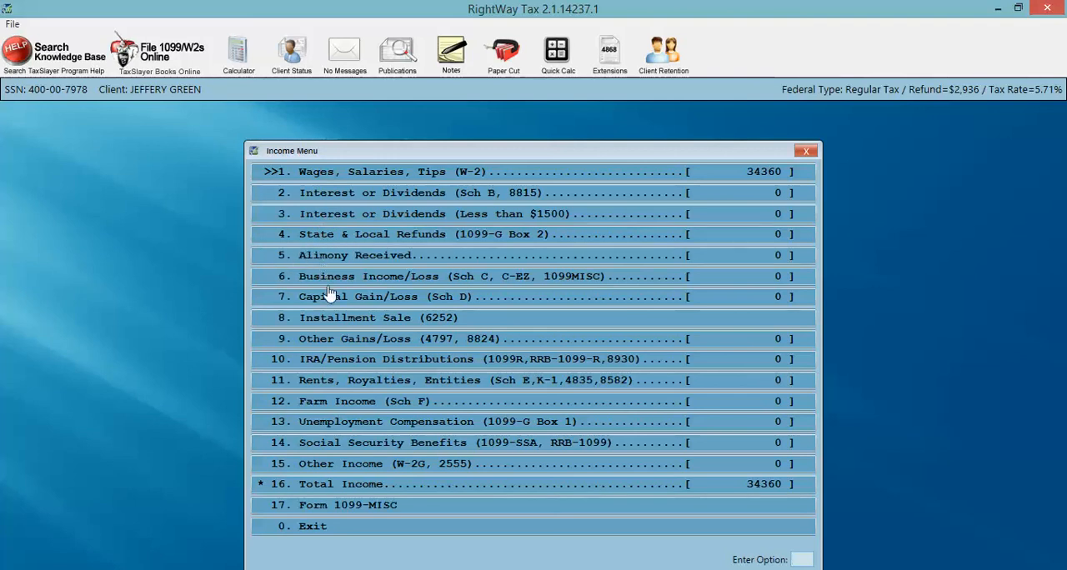
pyautogui.click(308, 530)
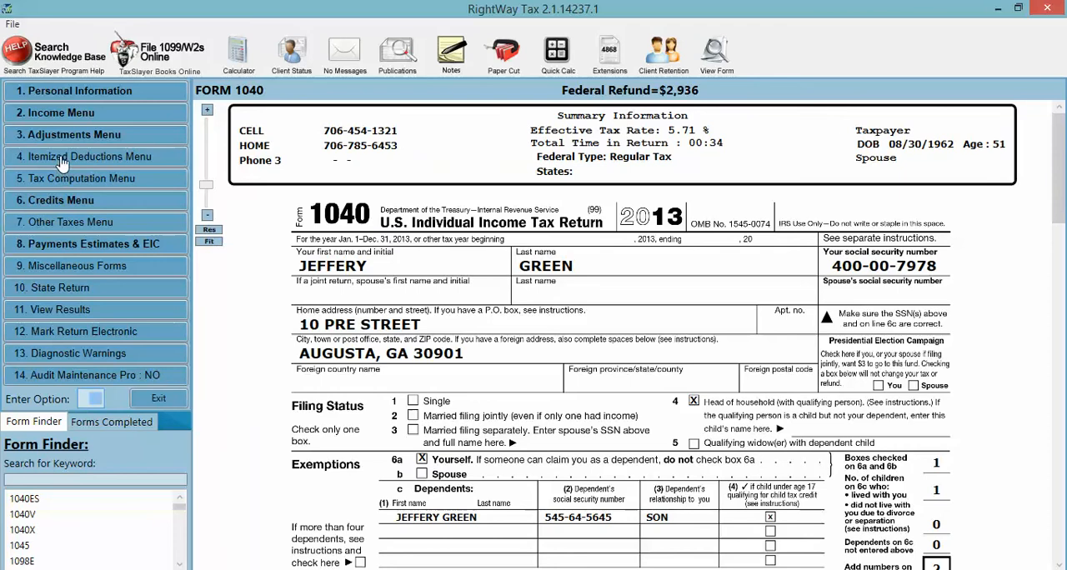
# - View the Taxes You Paid entries under Schedule A itemized deductions, and list the completed forms for the return
pyautogui.click(62, 158)
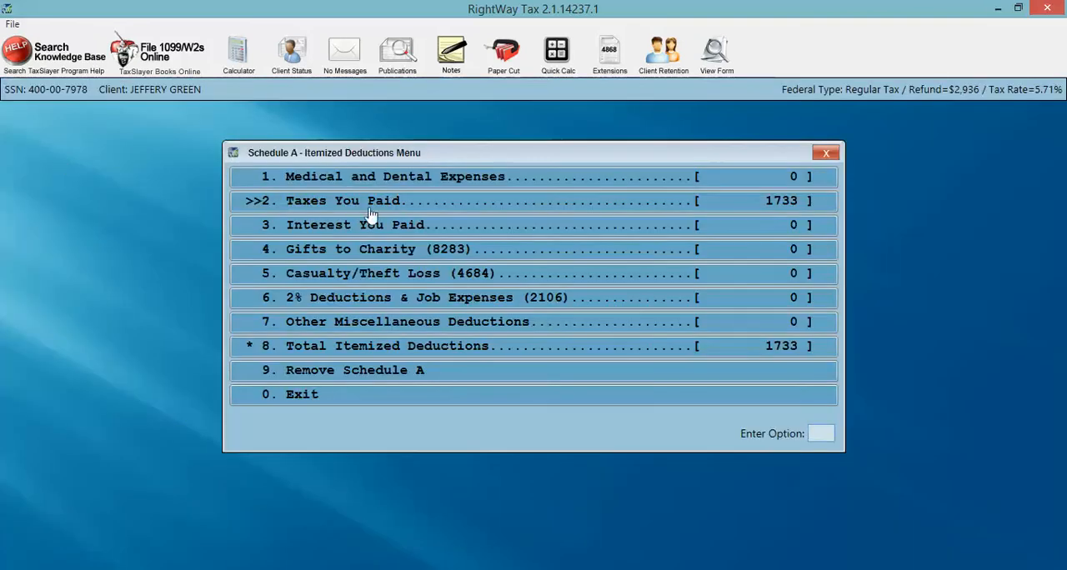
pyautogui.click(325, 205)
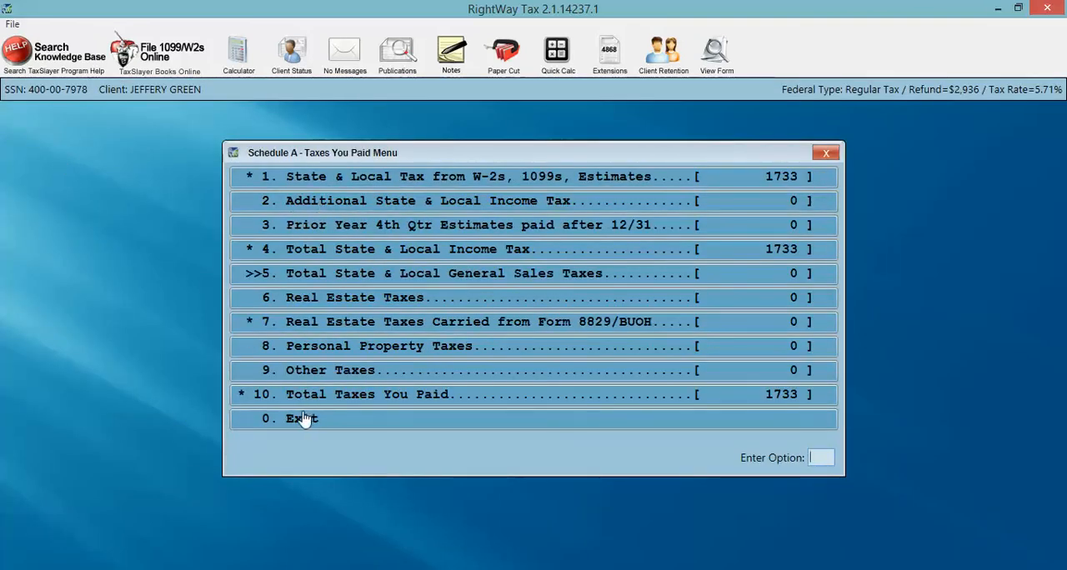
pyautogui.click(306, 423)
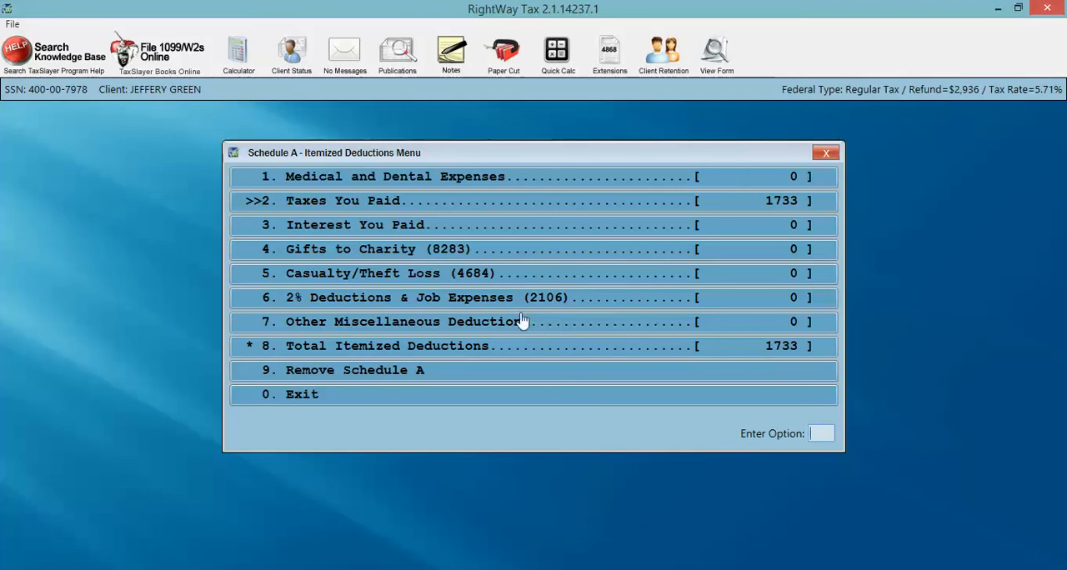
pyautogui.click(307, 400)
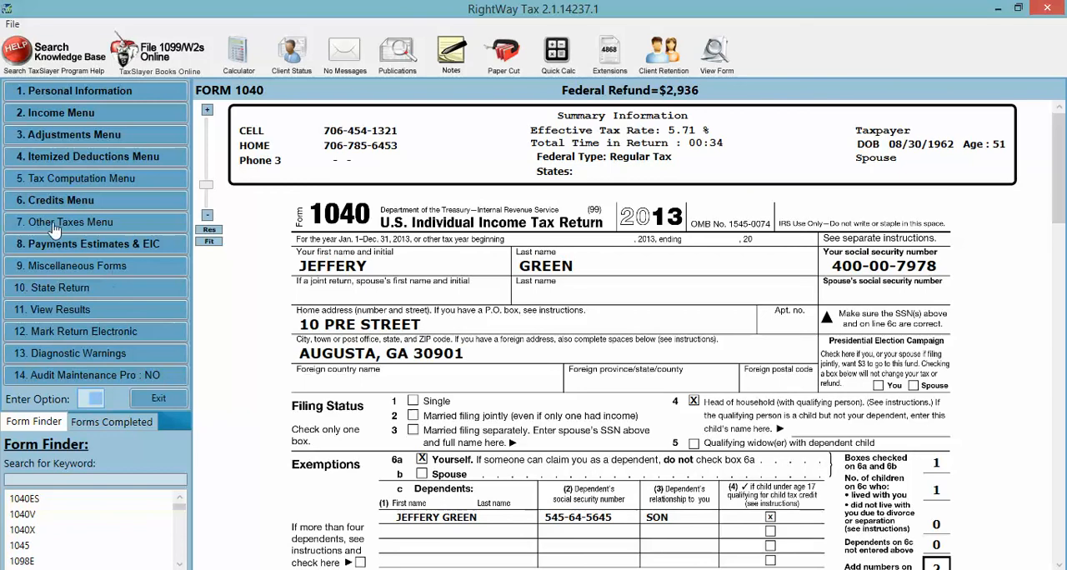
pyautogui.click(105, 425)
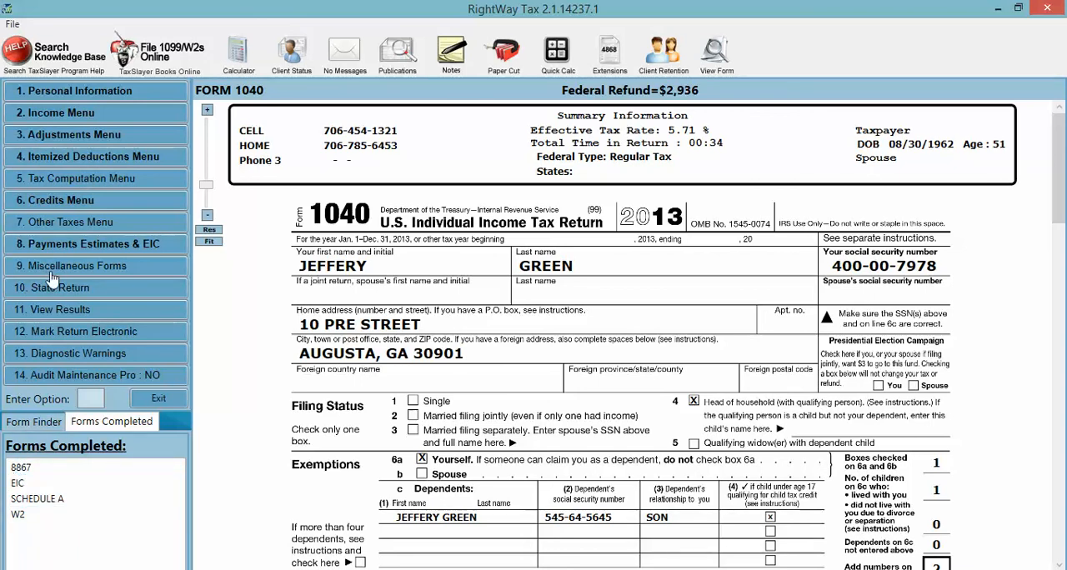
# - View the taxpayer's Schedule SE options under Other Taxes and return to Form 1040
pyautogui.click(97, 226)
pyautogui.click(400, 177)
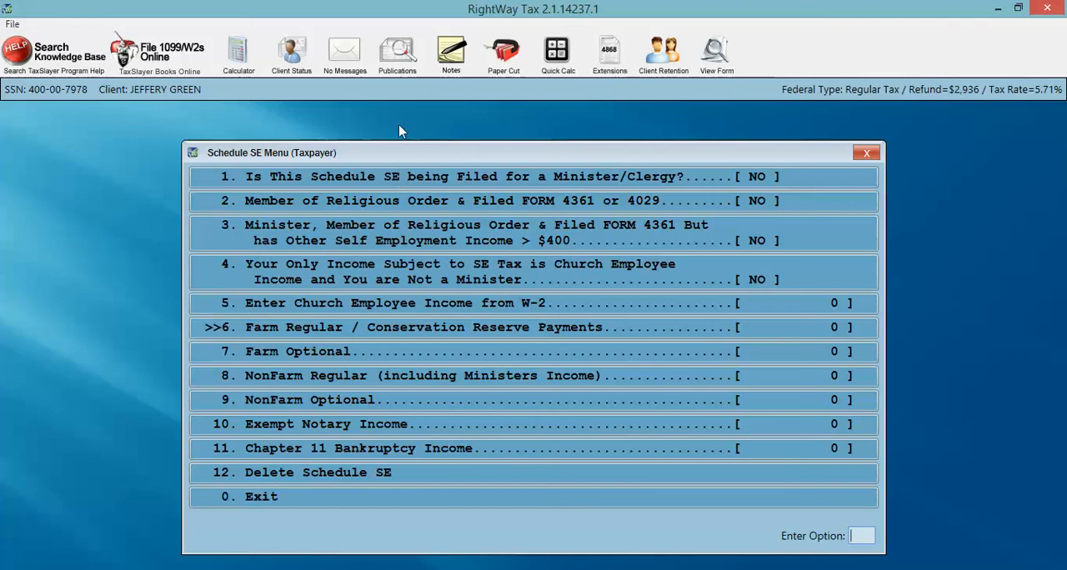
pyautogui.click(271, 496)
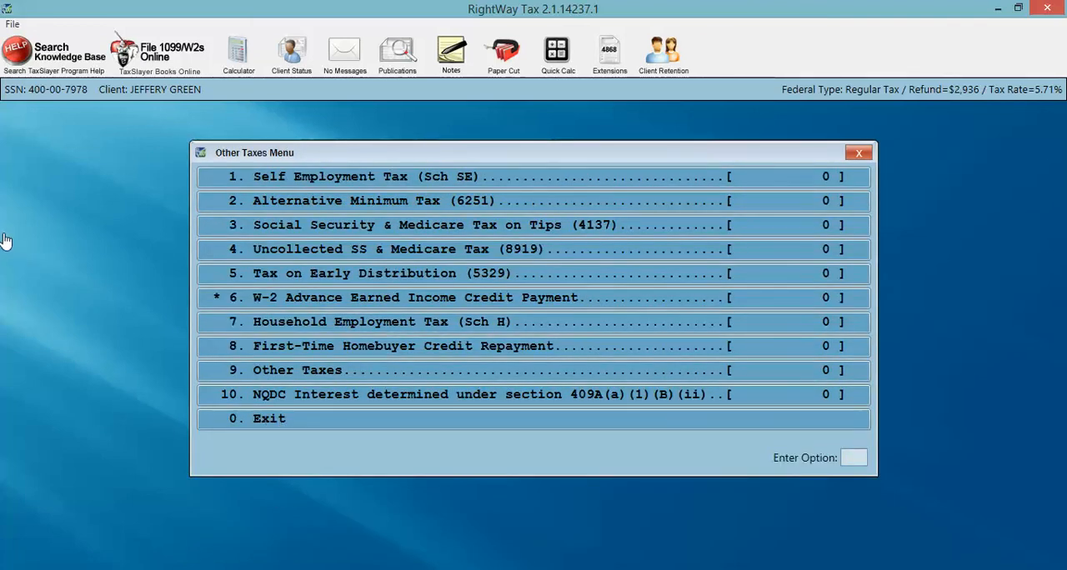
pyautogui.click(265, 424)
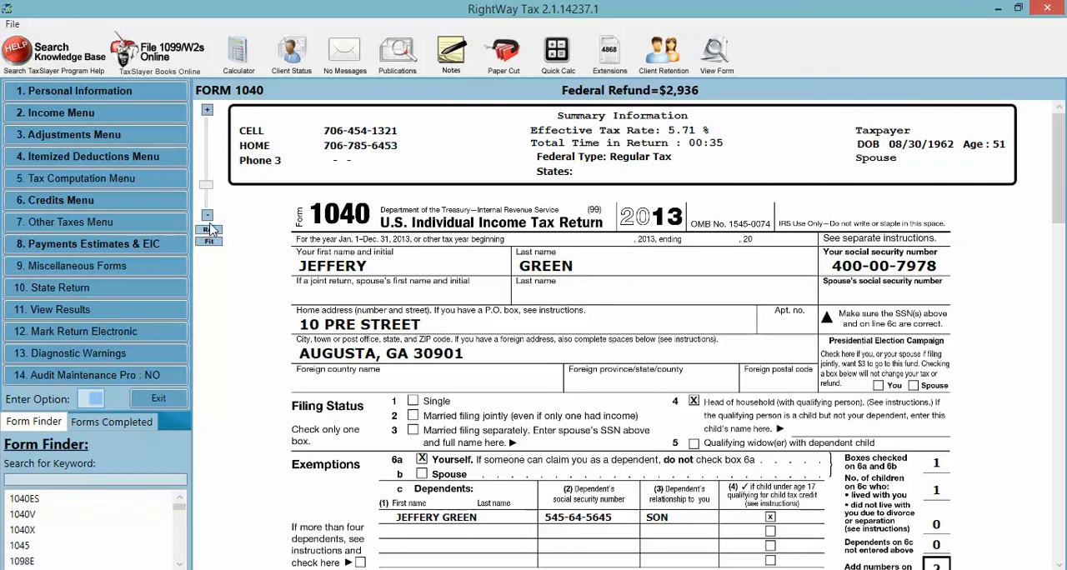
# - Enlarge the Form 1040 display by two zoom levels
pyautogui.click(207, 113)
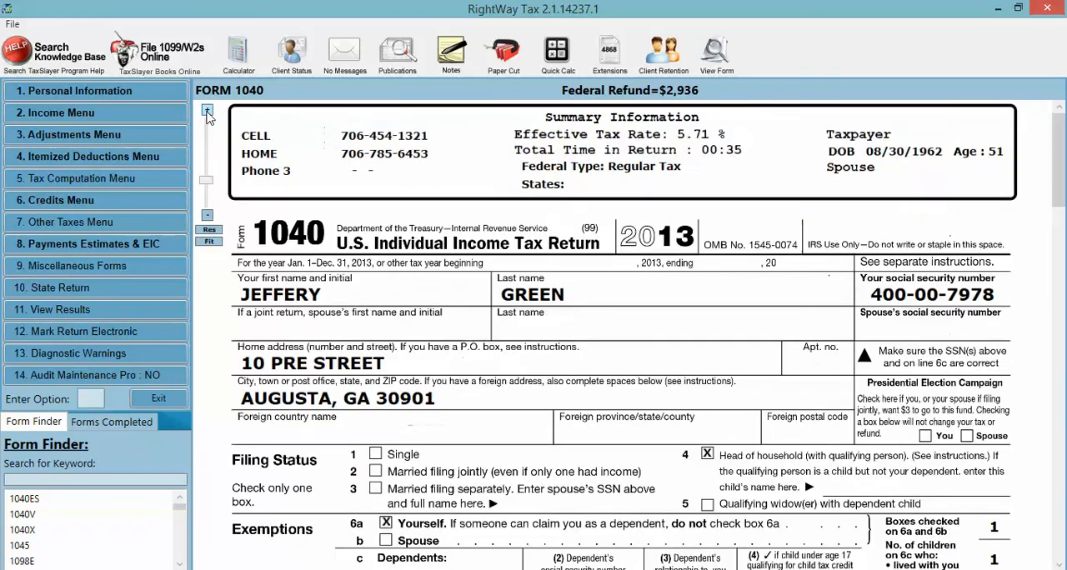
pyautogui.click(207, 113)
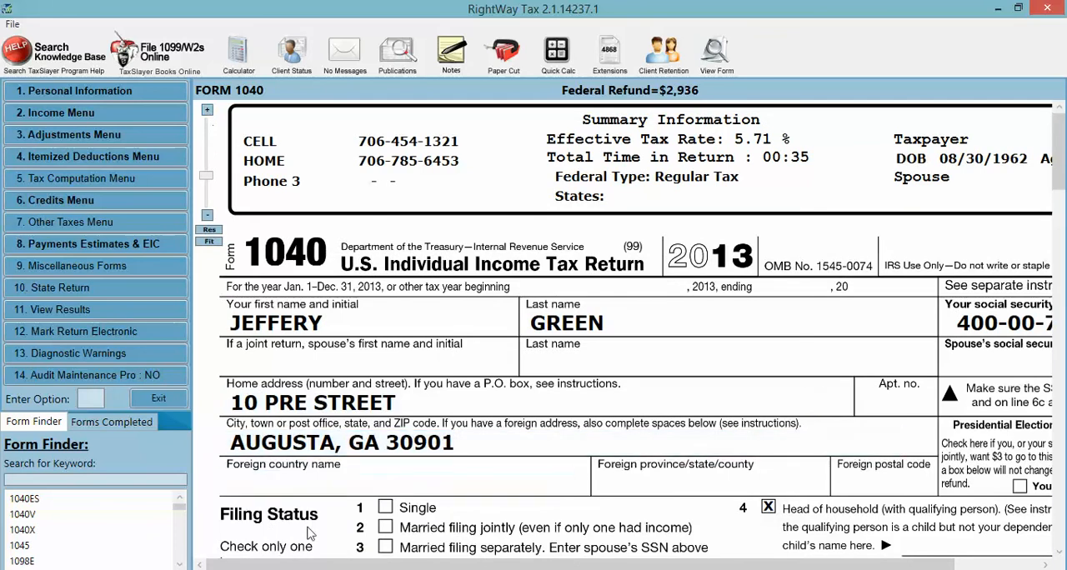
pyautogui.moveTo(326, 562)
pyautogui.mouseDown()
pyautogui.moveTo(396, 562)
pyautogui.moveTo(325, 561)
pyautogui.mouseUp()
pyautogui.moveTo(1060, 180)
pyautogui.mouseDown()
pyautogui.moveTo(1062, 327)
pyautogui.moveTo(1060, 173)
pyautogui.mouseUp()
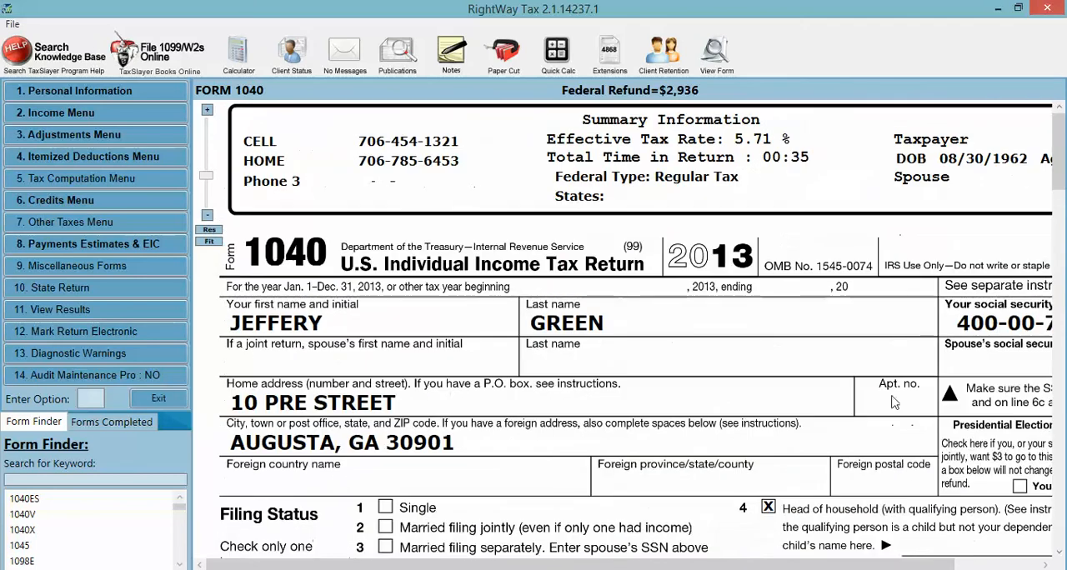
pyautogui.moveTo(363, 564)
pyautogui.mouseDown()
pyautogui.moveTo(451, 564)
pyautogui.moveTo(363, 565)
pyautogui.mouseUp()
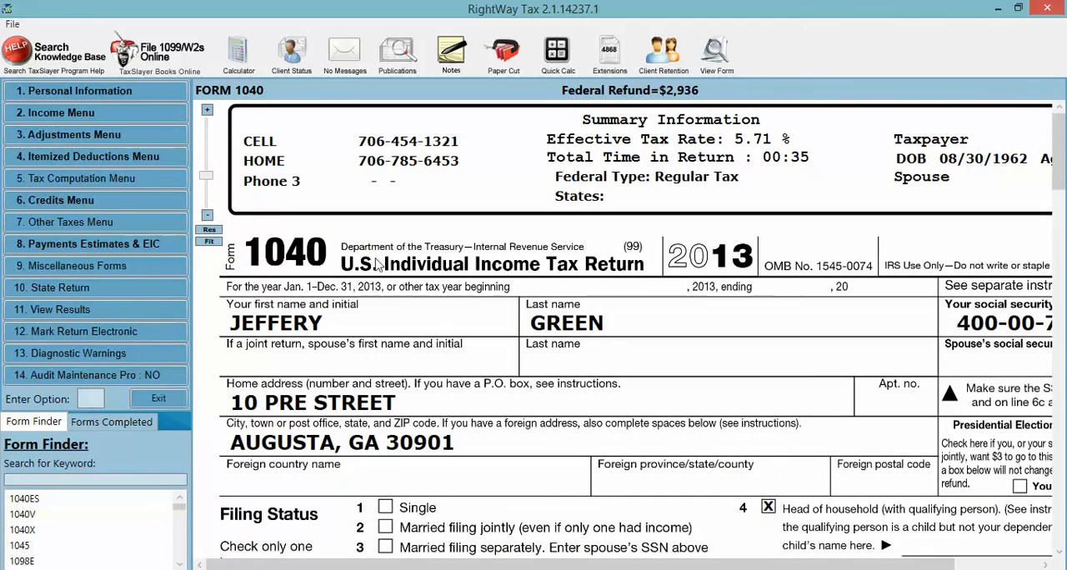
# - Try the preset display sizes for Form 1040, and zoom in one level and back out
pyautogui.click(207, 240)
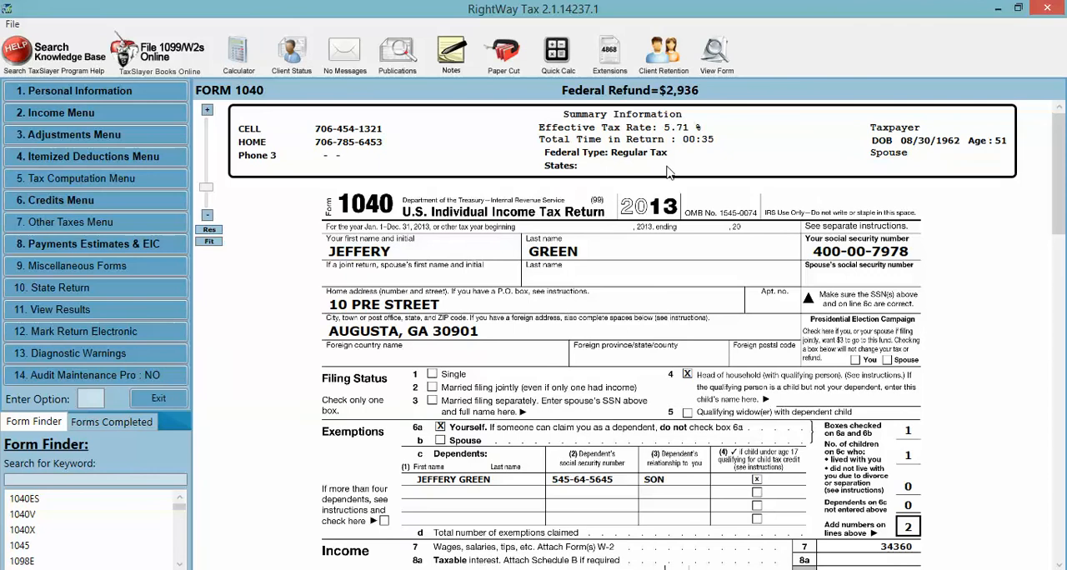
pyautogui.click(210, 241)
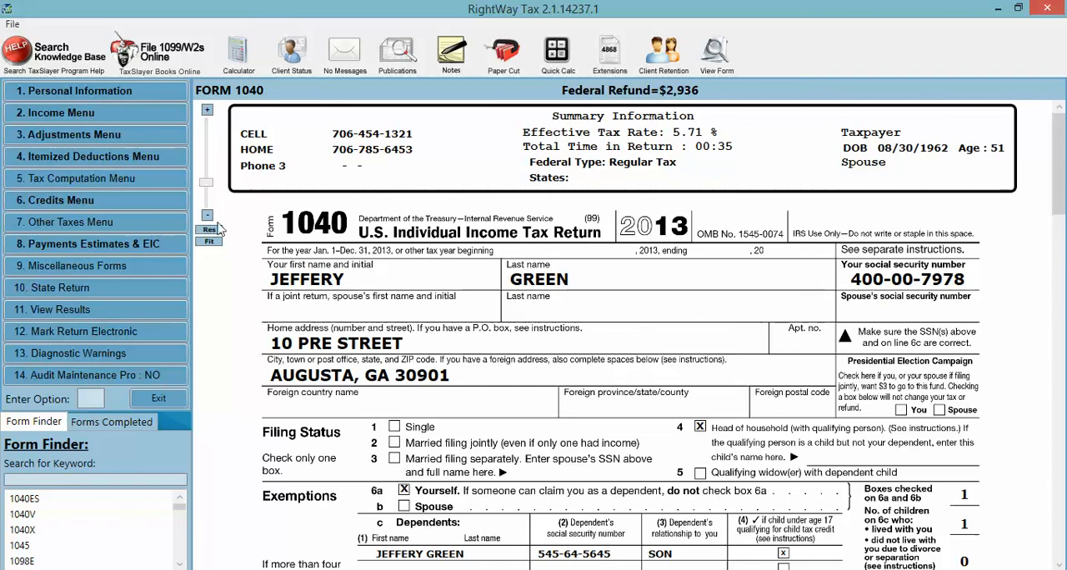
pyautogui.click(208, 110)
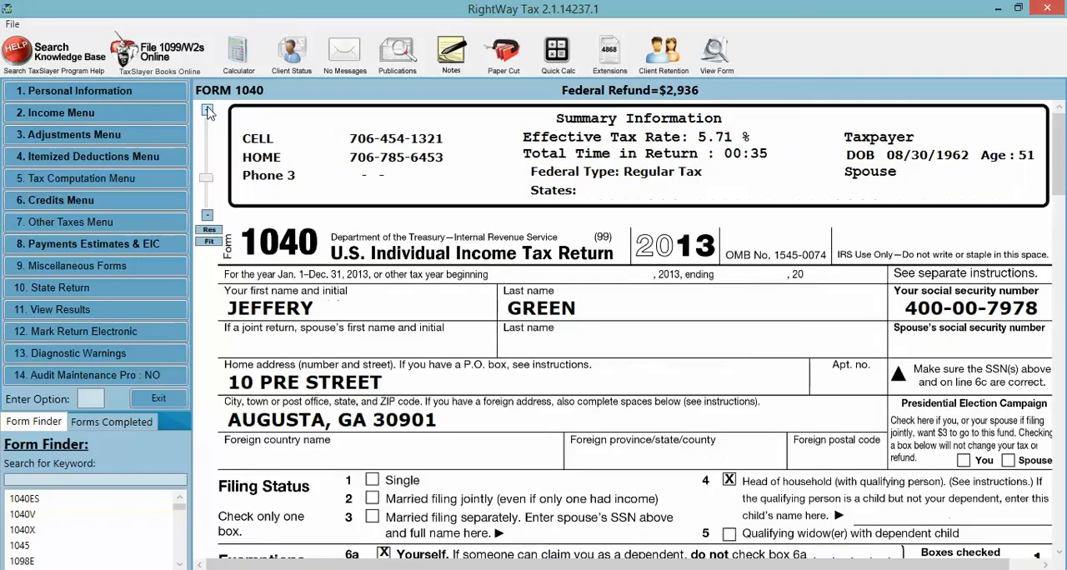
pyautogui.click(208, 217)
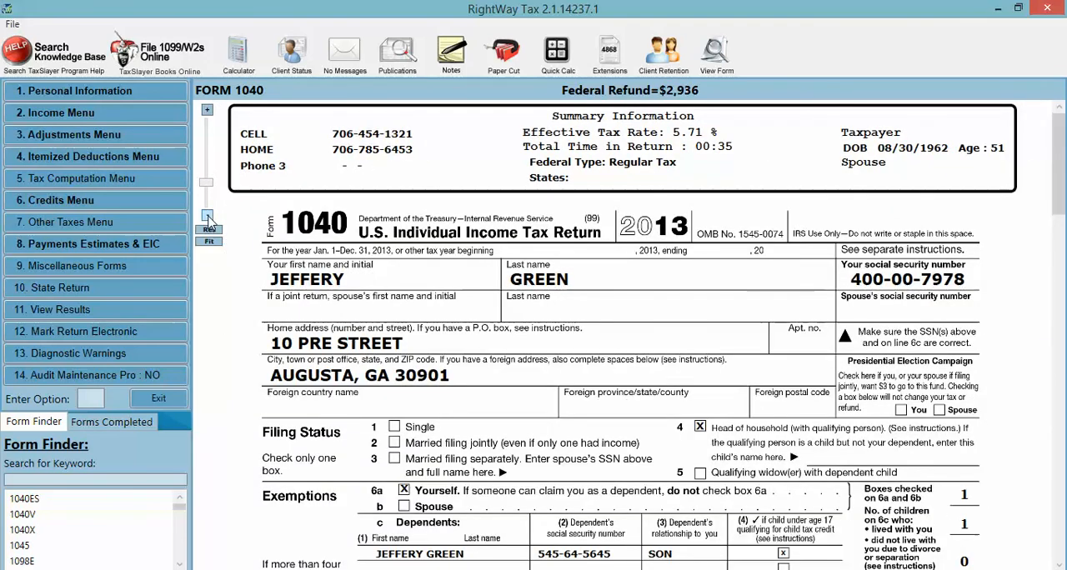